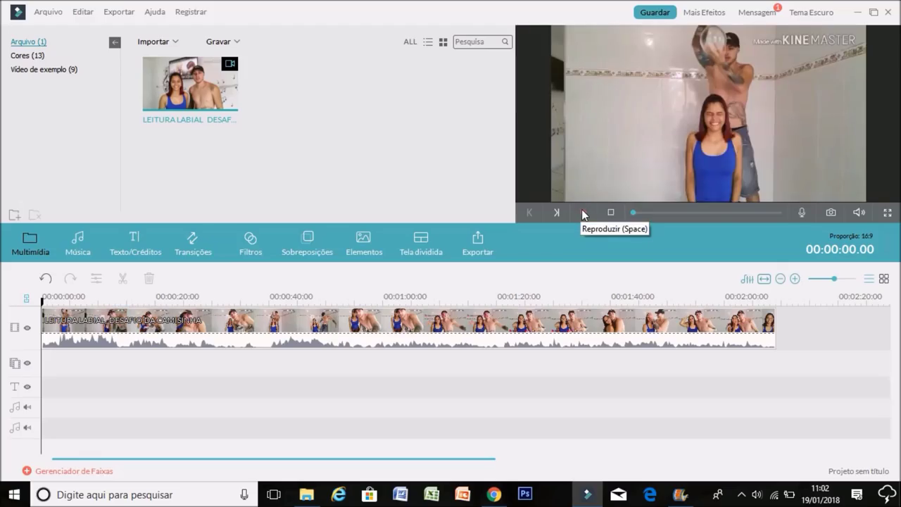
# - Play the video to 00:00:00.21, split it there and delete the part after the split
pyautogui.click(581, 210)
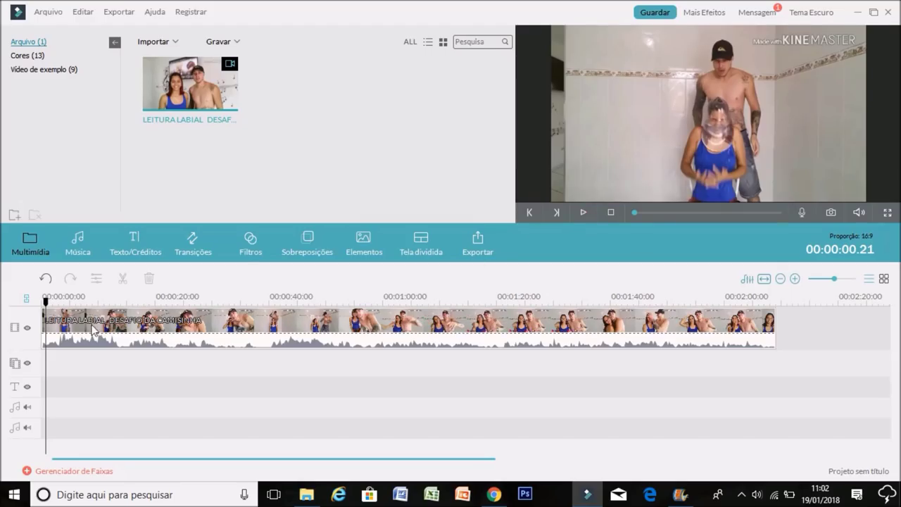
pyautogui.rightClick(70, 336)
pyautogui.click(123, 234)
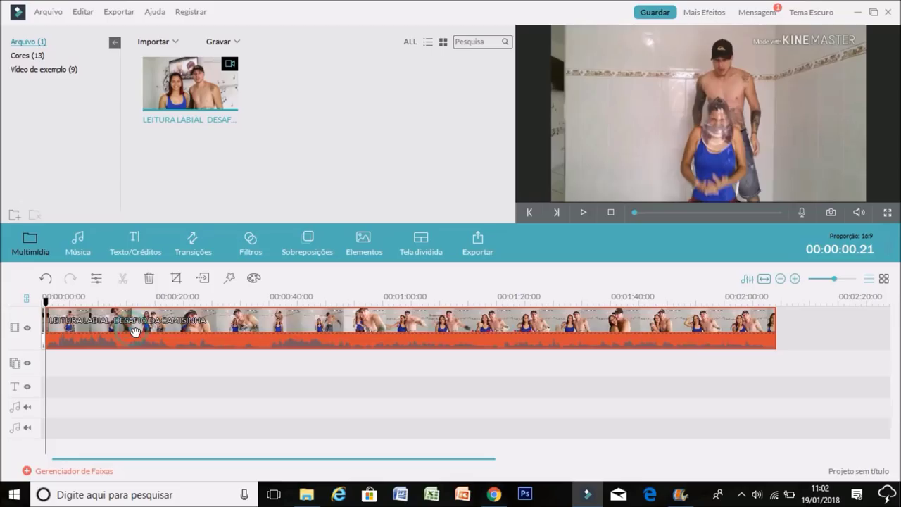
pyautogui.press('Delete')
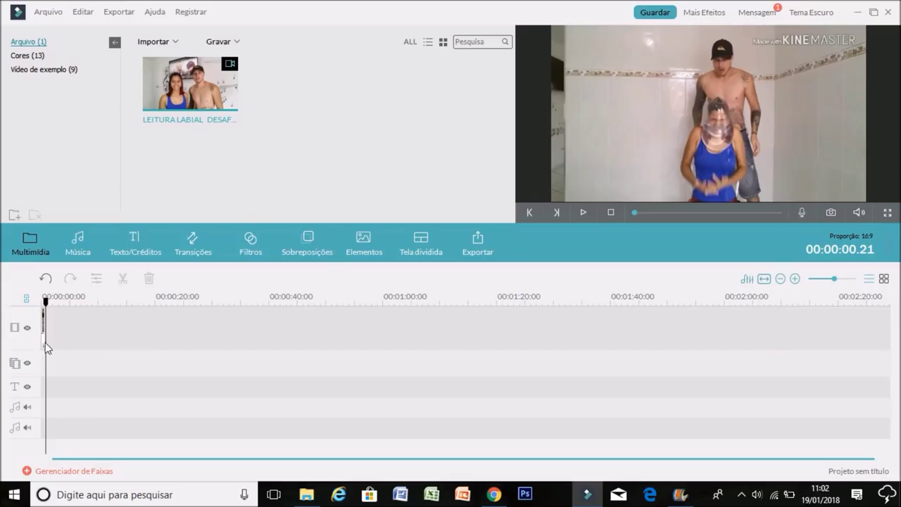
# - Detach the audio from the remaining short clip and delete the detached audio
pyautogui.click(45, 343)
pyautogui.rightClick(45, 342)
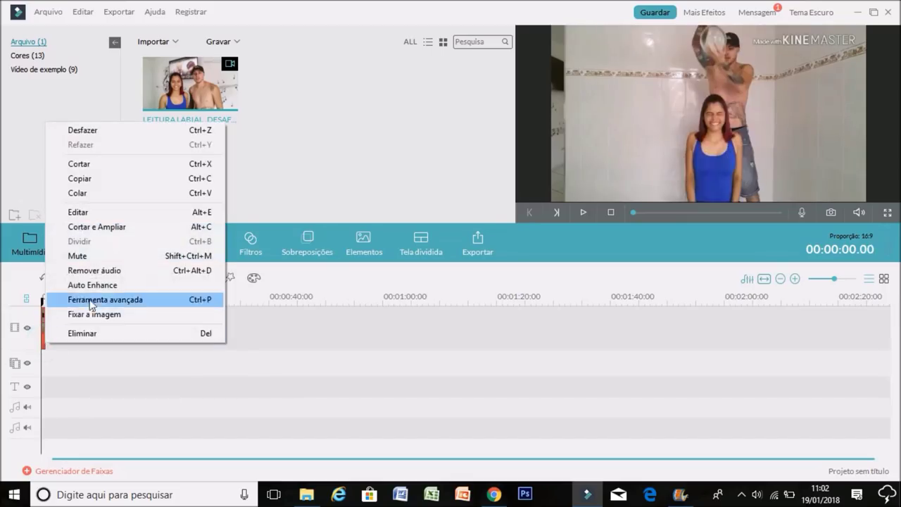
pyautogui.click(91, 270)
pyautogui.click(44, 405)
pyautogui.press('Delete')
# - Duplicate the short muted clip by copying and pasting it on the video track
pyautogui.click(43, 341)
pyautogui.rightClick(43, 341)
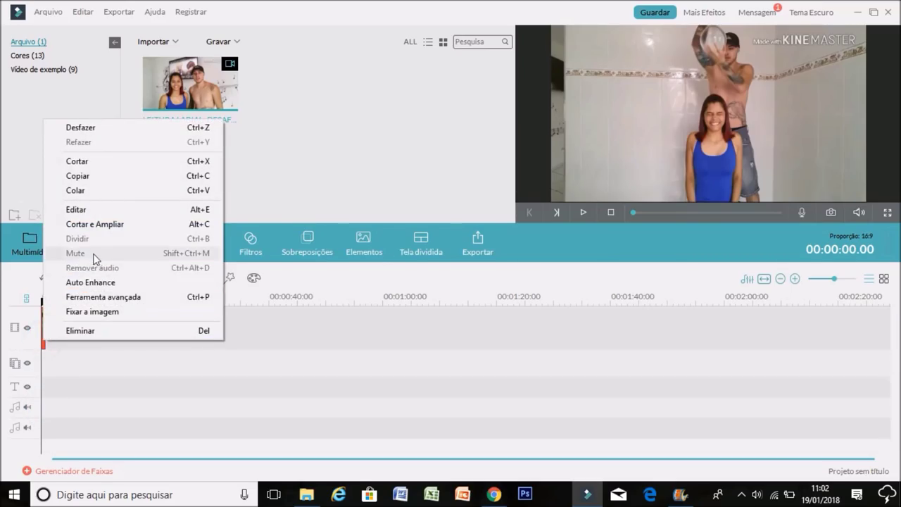
pyautogui.click(95, 177)
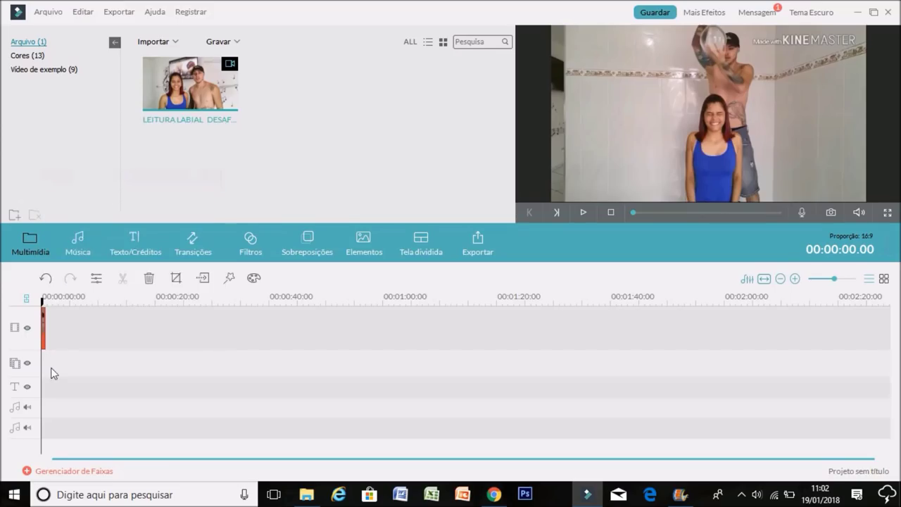
pyautogui.rightClick(45, 346)
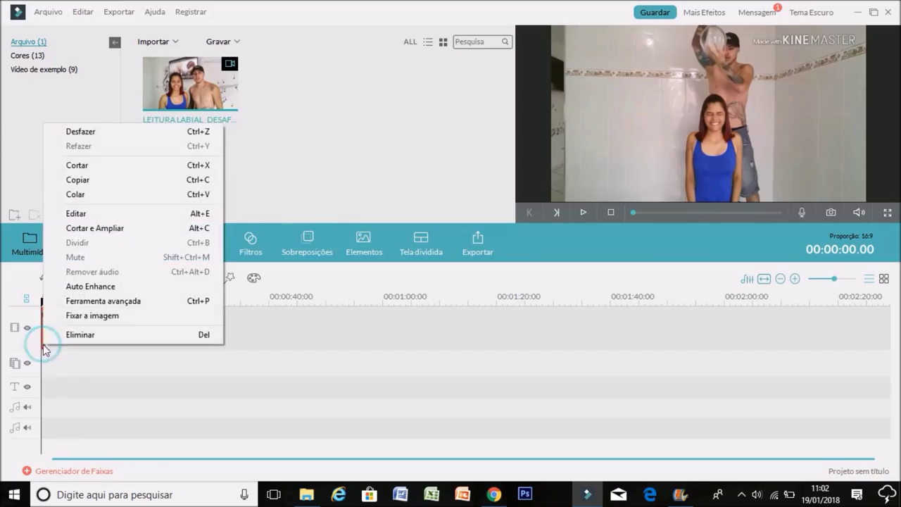
pyautogui.click(99, 194)
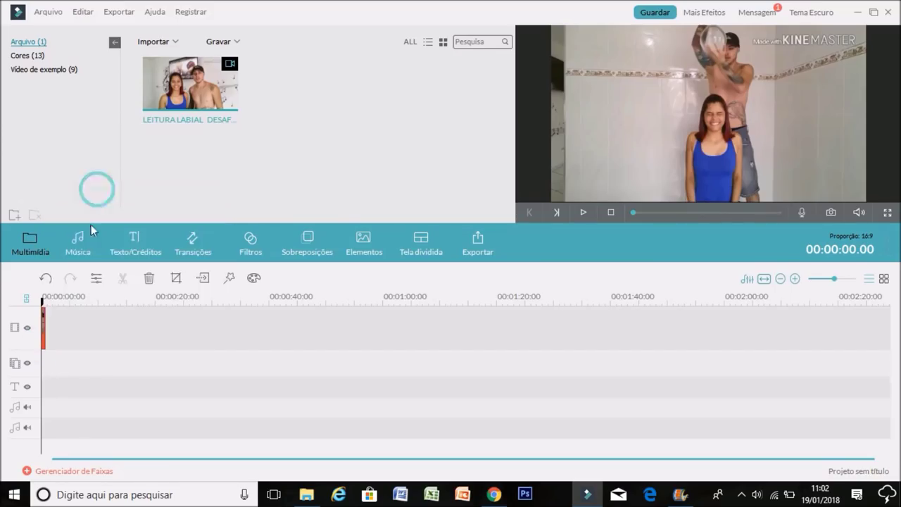
# - Set the second clip to play in reverse and play back the forward and reversed pair
pyautogui.click(47, 347)
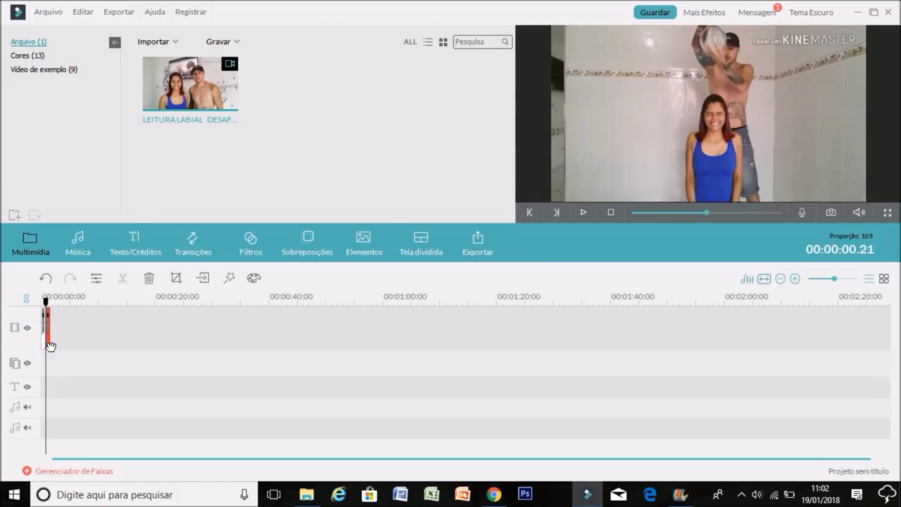
pyautogui.rightClick(50, 346)
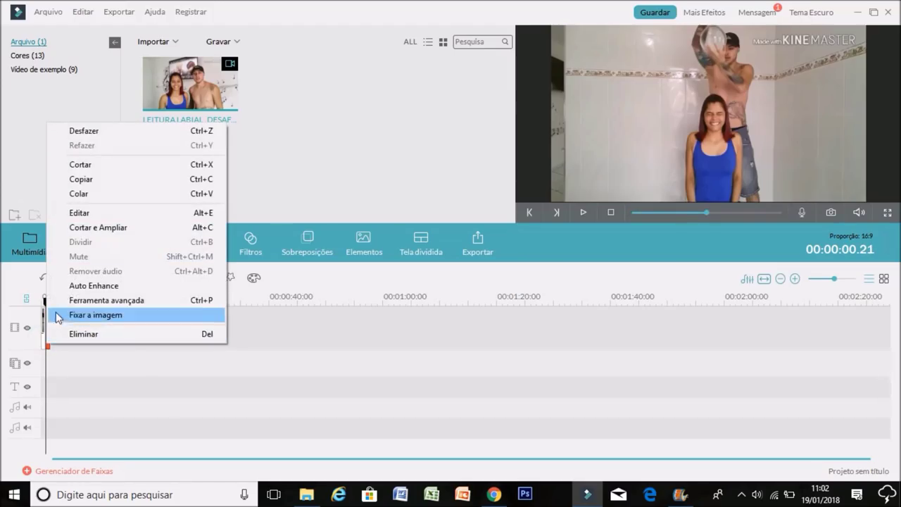
pyautogui.click(72, 213)
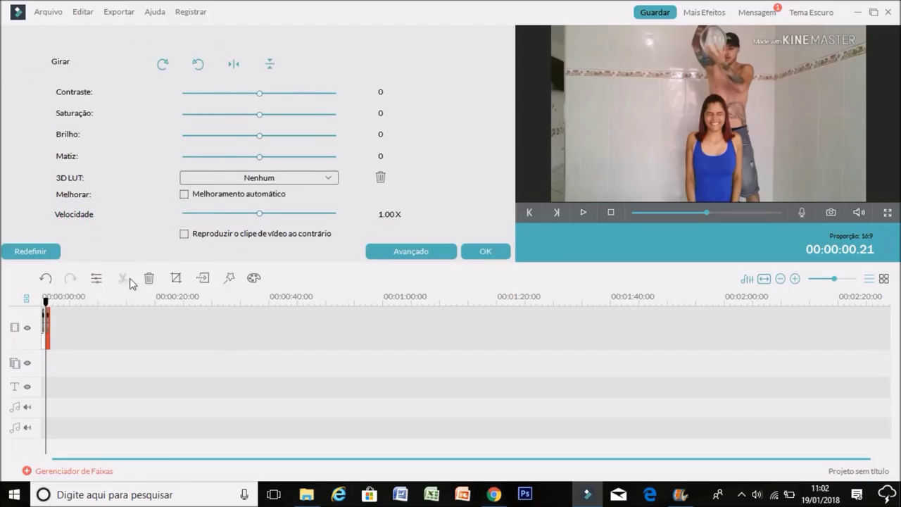
pyautogui.click(185, 235)
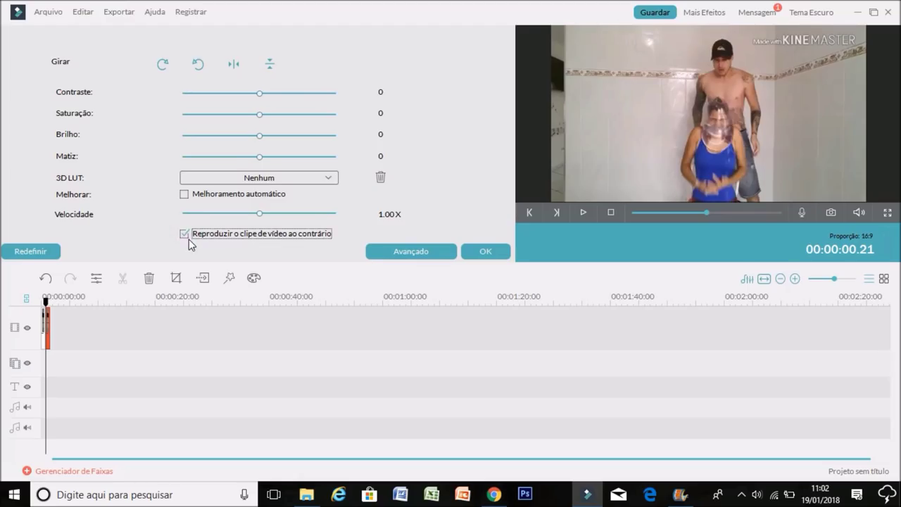
pyautogui.click(486, 252)
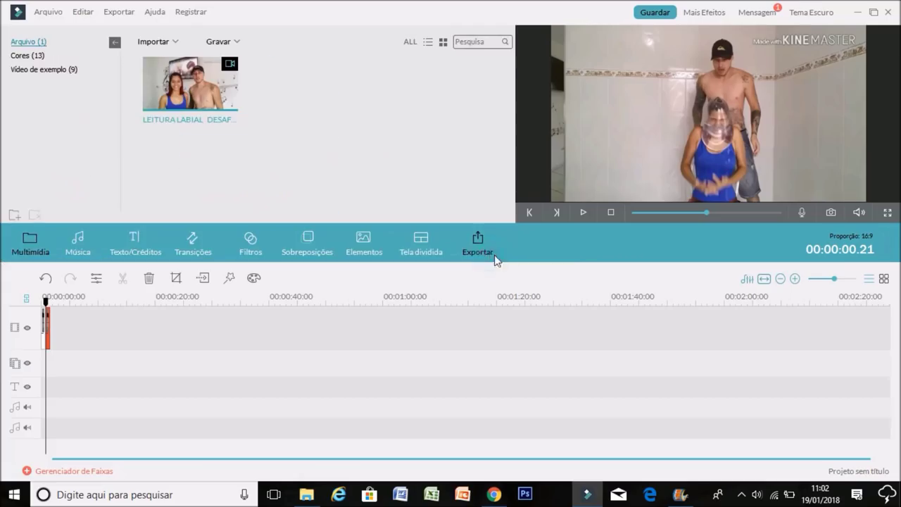
pyautogui.click(585, 213)
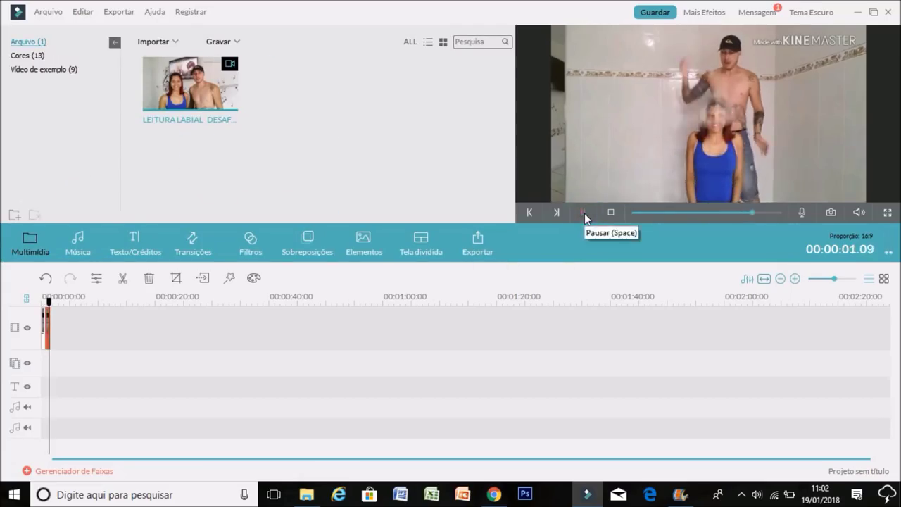
pyautogui.click(44, 301)
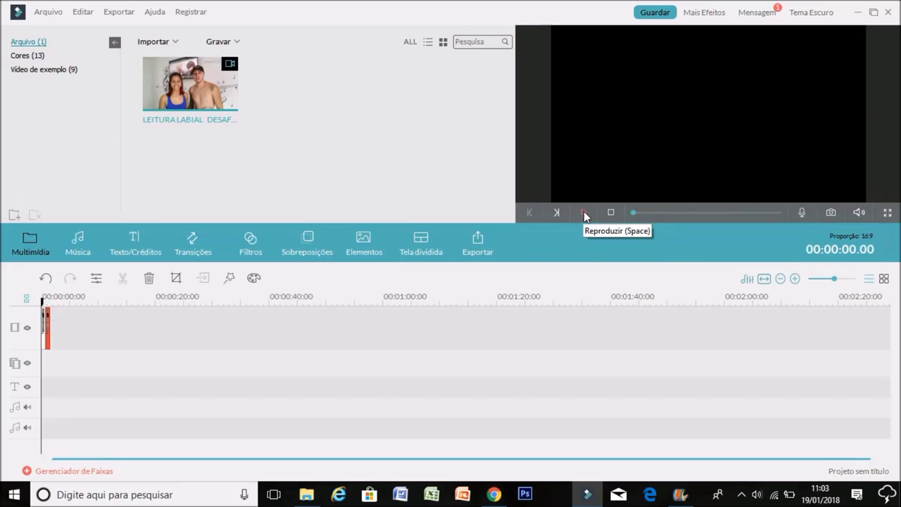
# - Copy the first, forward-playing clip and paste it after the reversed clip on the video track
pyautogui.click(53, 348)
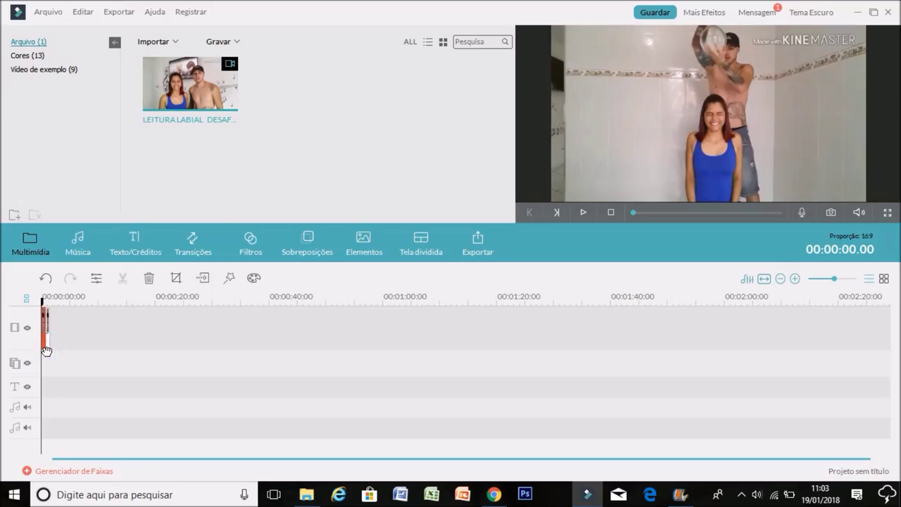
pyautogui.rightClick(43, 352)
pyautogui.click(127, 184)
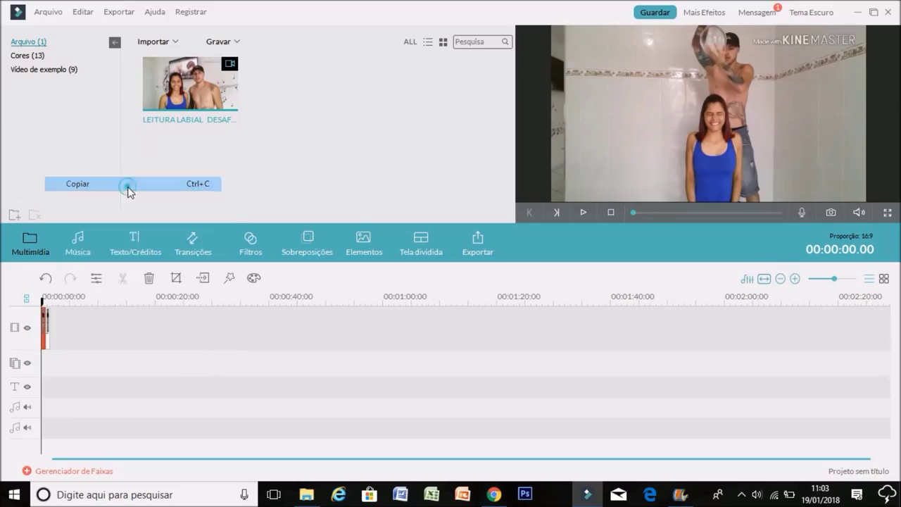
pyautogui.click(49, 299)
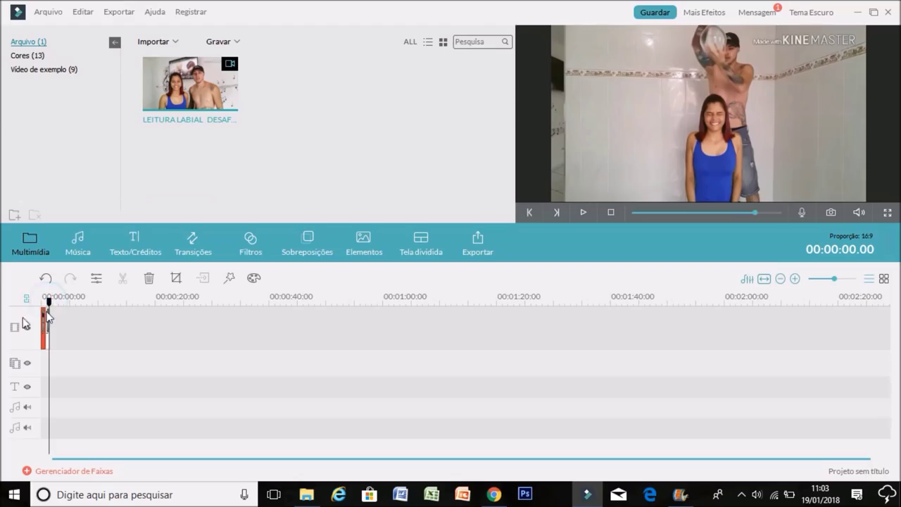
pyautogui.rightClick(50, 339)
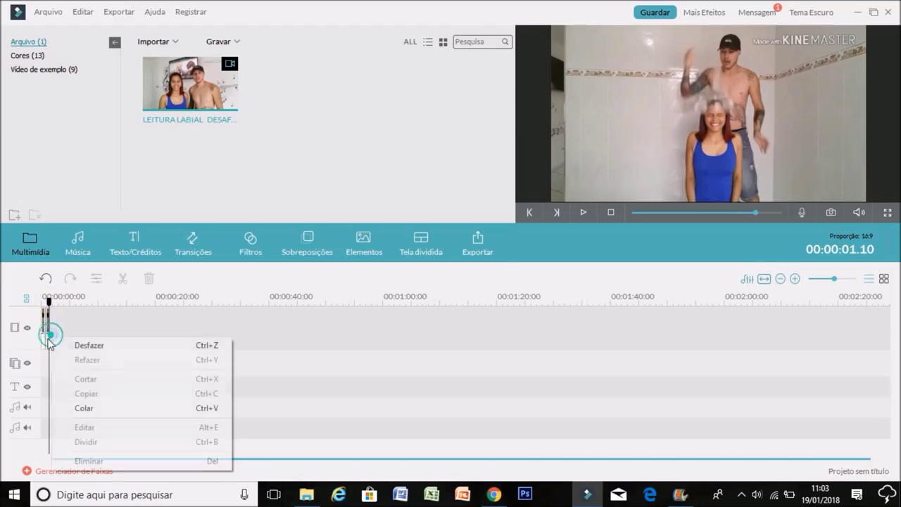
pyautogui.click(80, 403)
# - Copy the reversed clip and paste it at the end of the clip sequence
pyautogui.rightClick(50, 346)
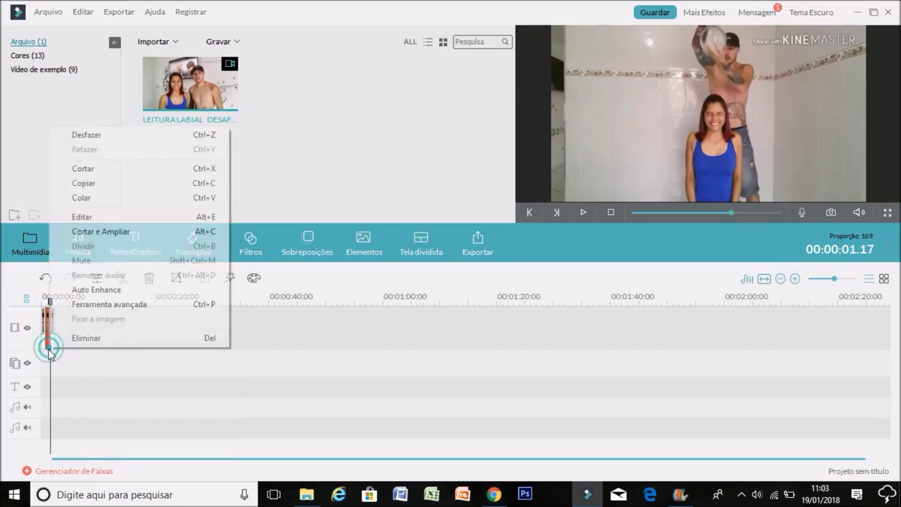
pyautogui.click(101, 183)
pyautogui.click(58, 302)
pyautogui.rightClick(63, 317)
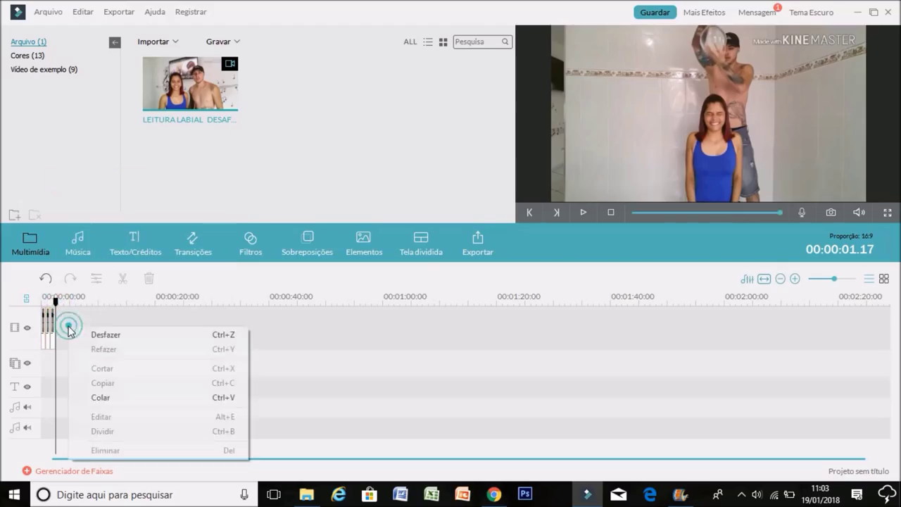
pyautogui.click(116, 402)
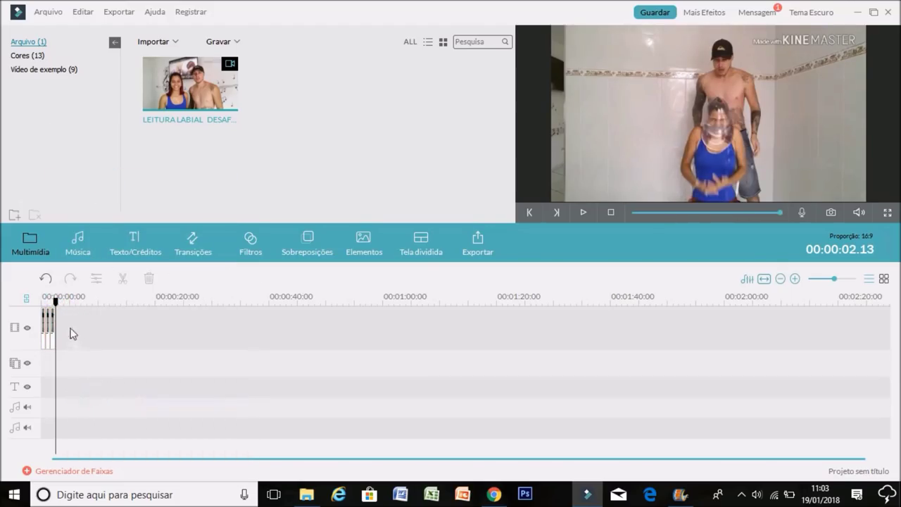
# - Check the alternating forward and reversed clips from the start to the end of the sequence
pyautogui.click(44, 345)
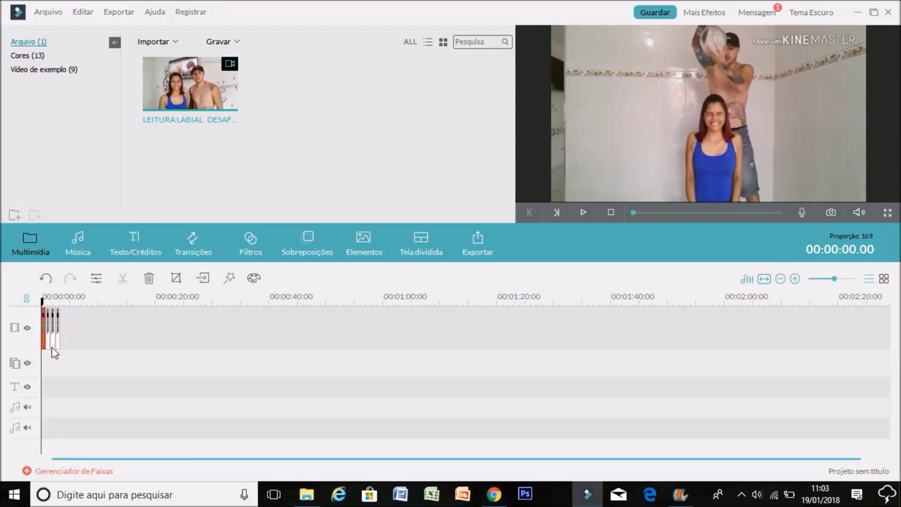
pyautogui.click(50, 346)
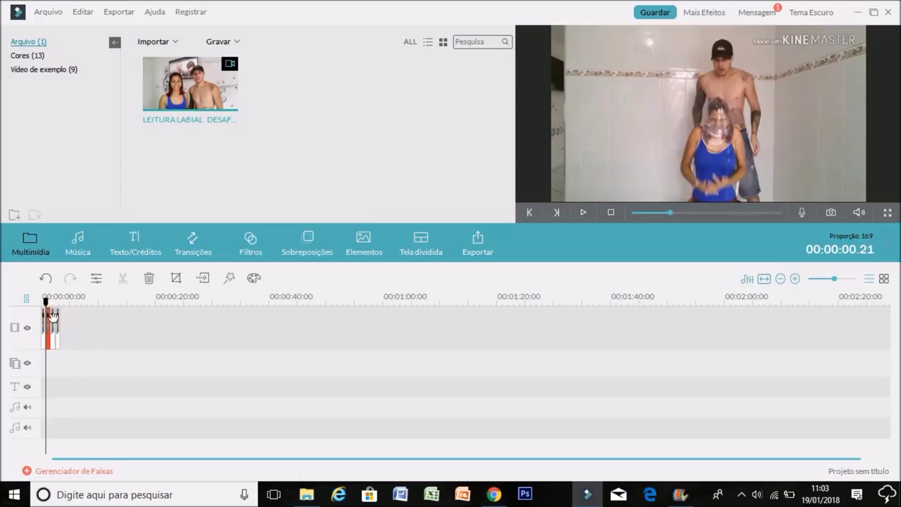
pyautogui.moveTo(45, 300); pyautogui.dragTo(42, 300)
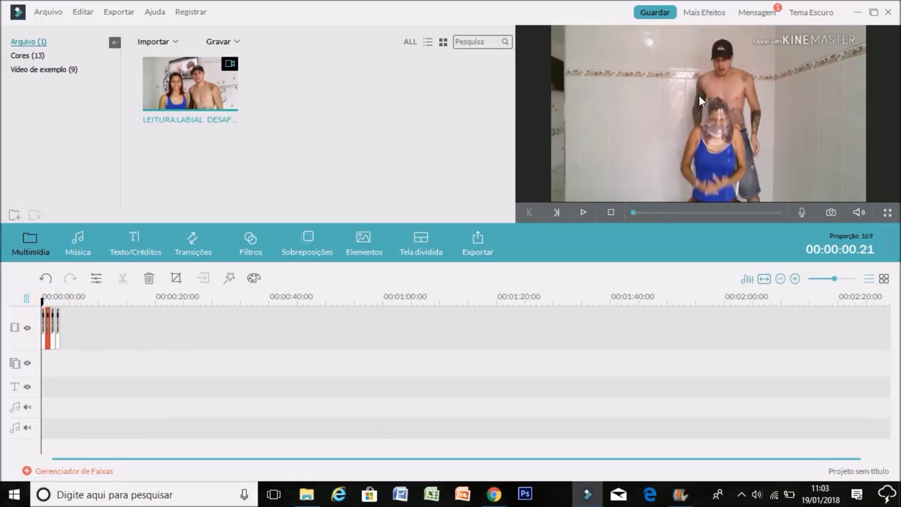
pyautogui.click(61, 300)
# - Import the PARODIA SUA CARA video and add it to the video track after the existing clips
pyautogui.click(159, 42)
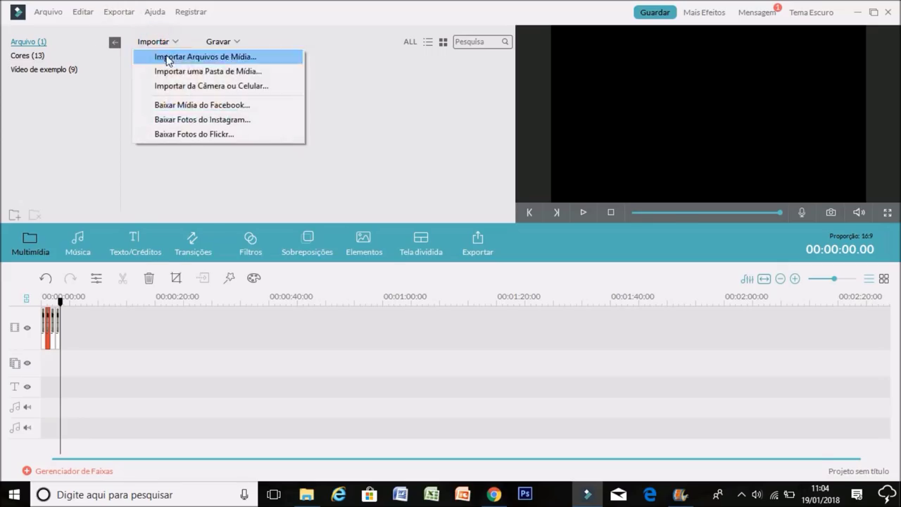
pyautogui.click(217, 54)
pyautogui.click(339, 297)
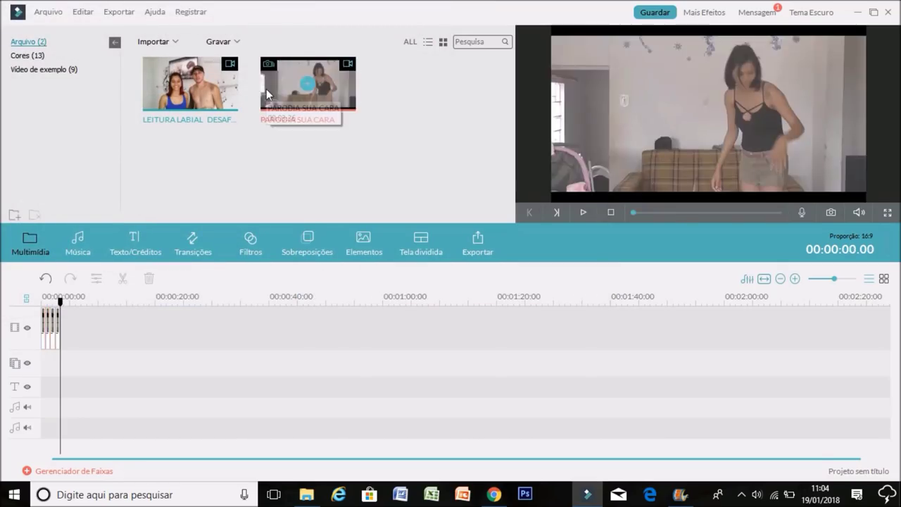
pyautogui.click(304, 82)
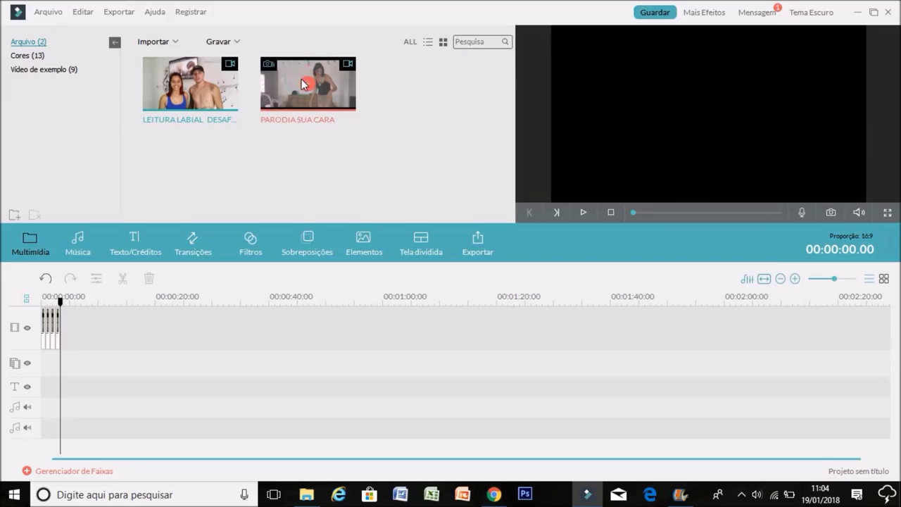
pyautogui.moveTo(300, 79); pyautogui.dragTo(468, 337)
# - Split the PARODIA SUA CARA clip at 00:02:44.16 and delete the part before the split
pyautogui.rightClick(467, 336)
pyautogui.click(523, 240)
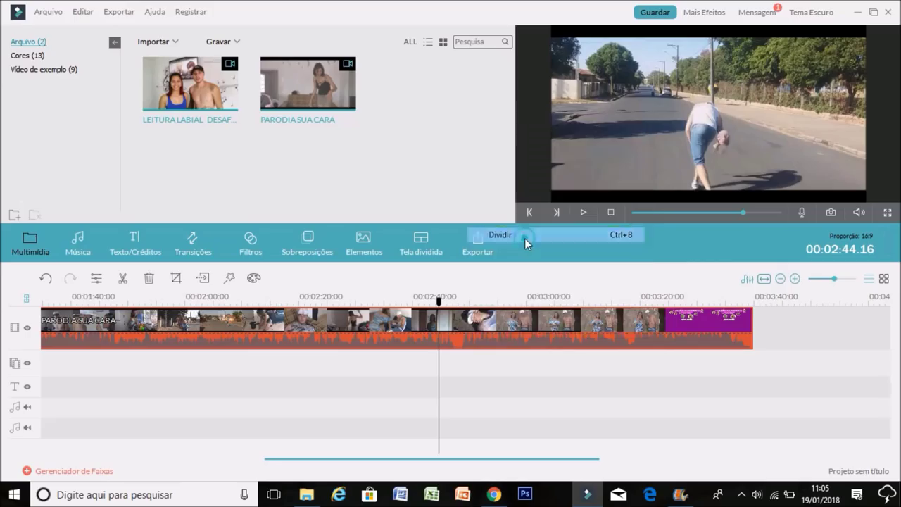
pyautogui.scroll(5, 422, 334)
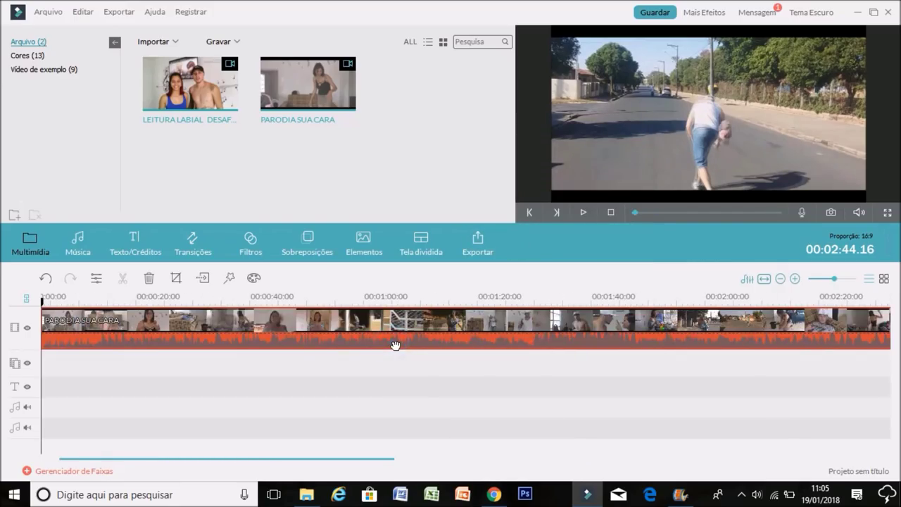
pyautogui.press('Delete')
# - Detach the audio from the remaining PARODIA SUA CARA clip and delete it
pyautogui.rightClick(79, 331)
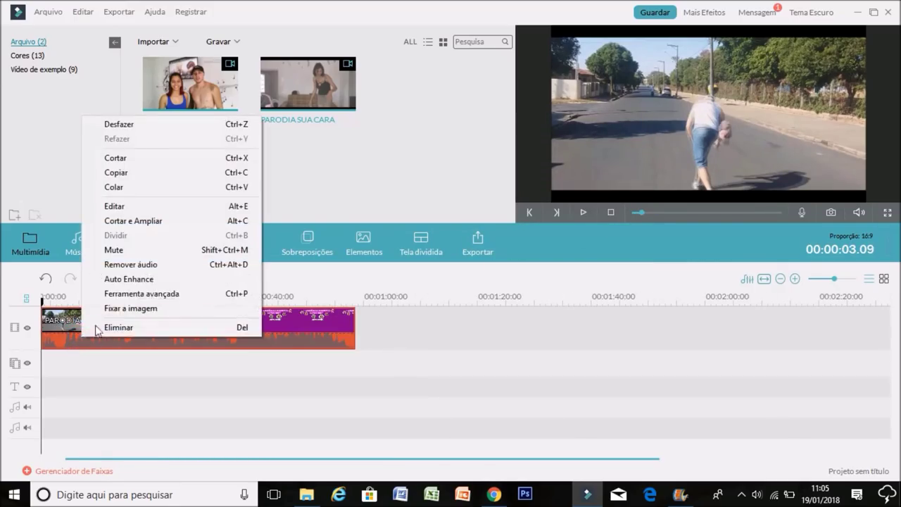
pyautogui.click(141, 264)
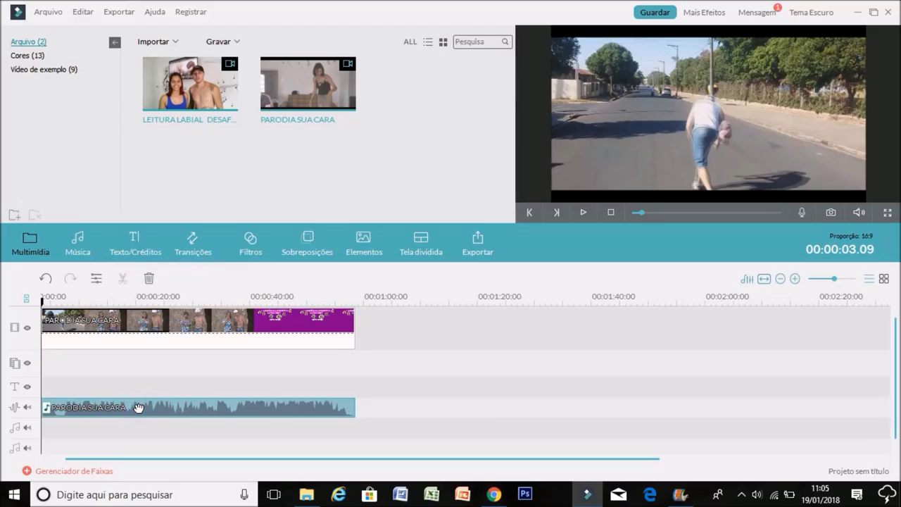
pyautogui.press('Delete')
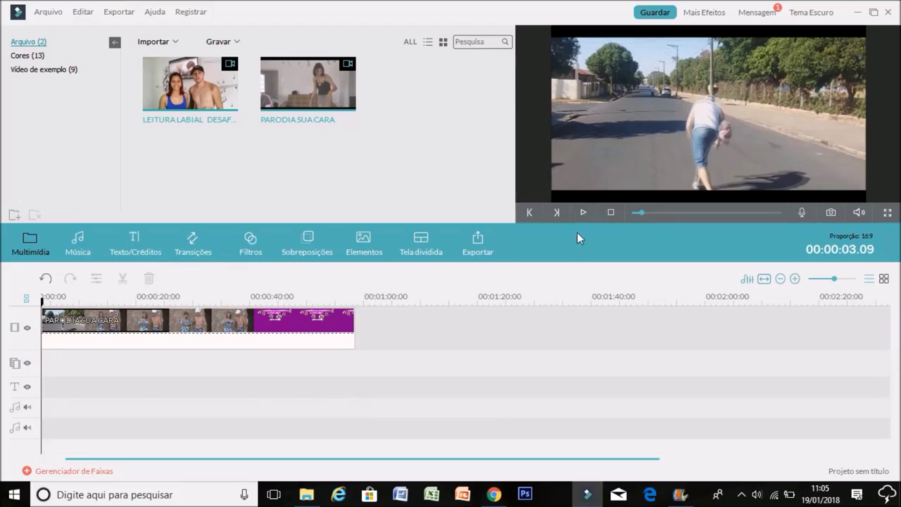
# - Split the PARODIA SUA CARA clip at 00:00:04.18 and delete the part after the split
pyautogui.click(583, 212)
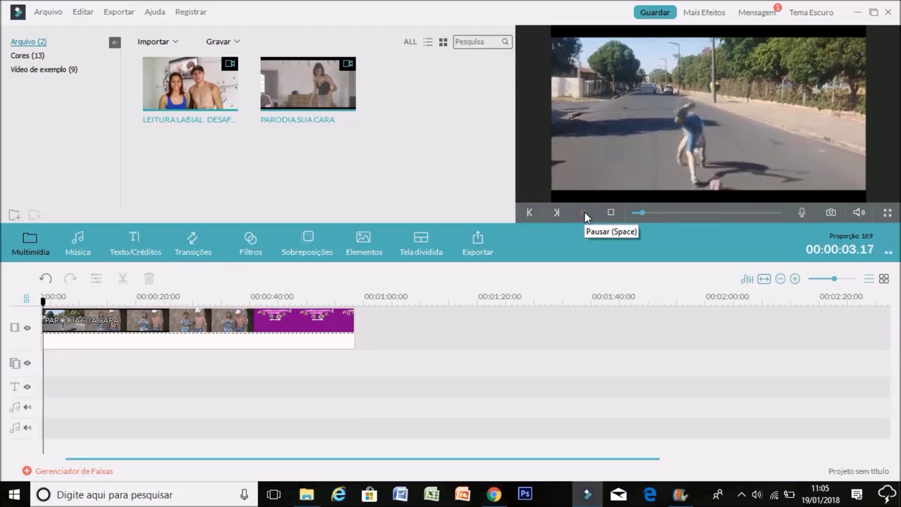
pyautogui.click(584, 212)
pyautogui.rightClick(69, 339)
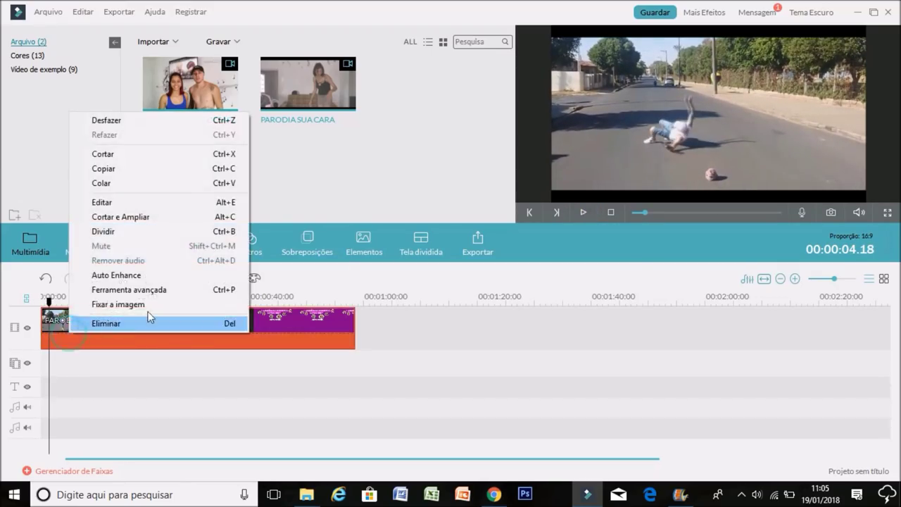
pyautogui.click(147, 320)
# - Copy the short PARODIA SUA CARA clip and paste three copies directly after it on the video track
pyautogui.click(66, 342)
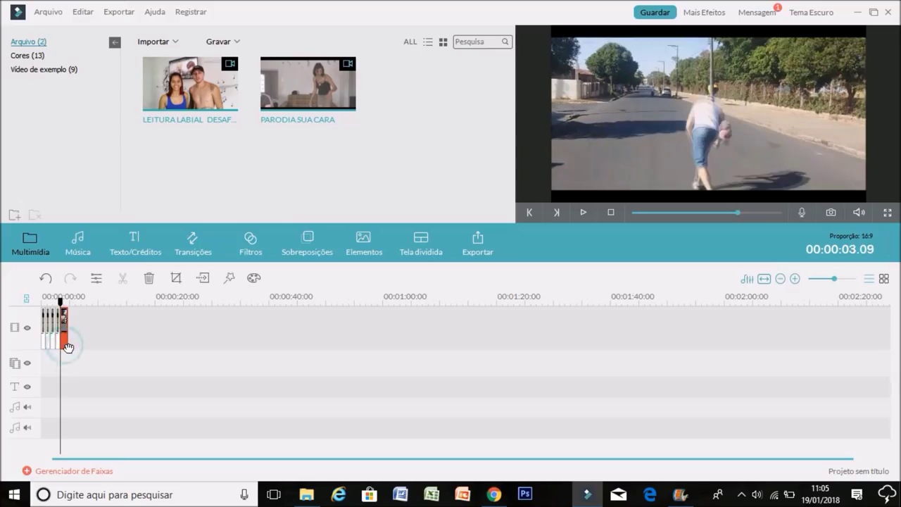
pyautogui.click(841, 279)
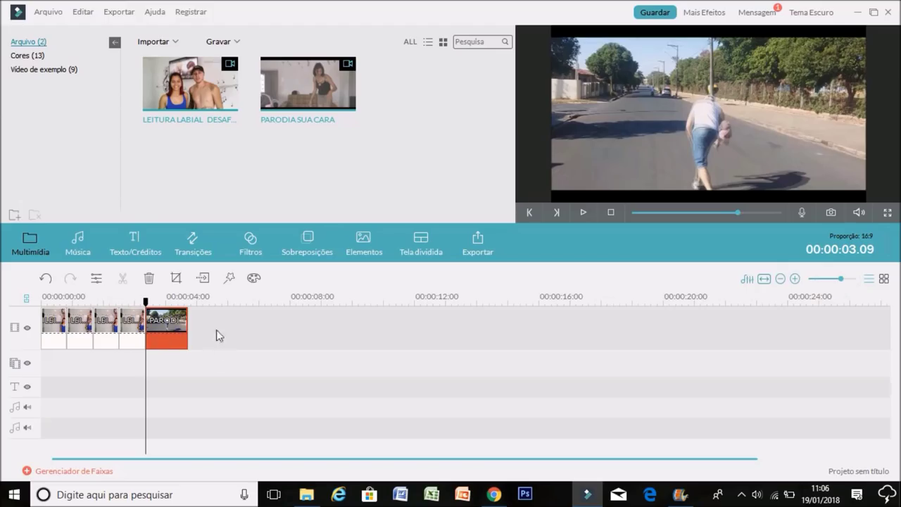
pyautogui.rightClick(160, 339)
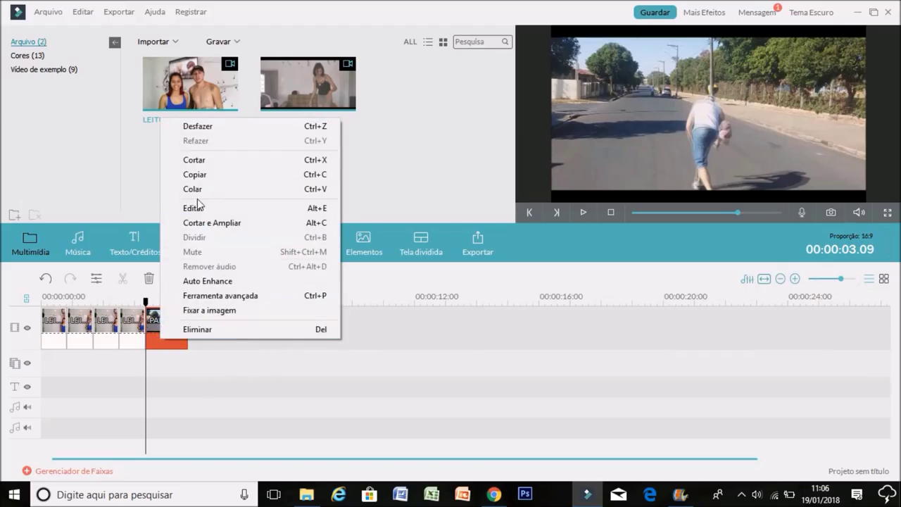
pyautogui.click(203, 176)
pyautogui.rightClick(176, 338)
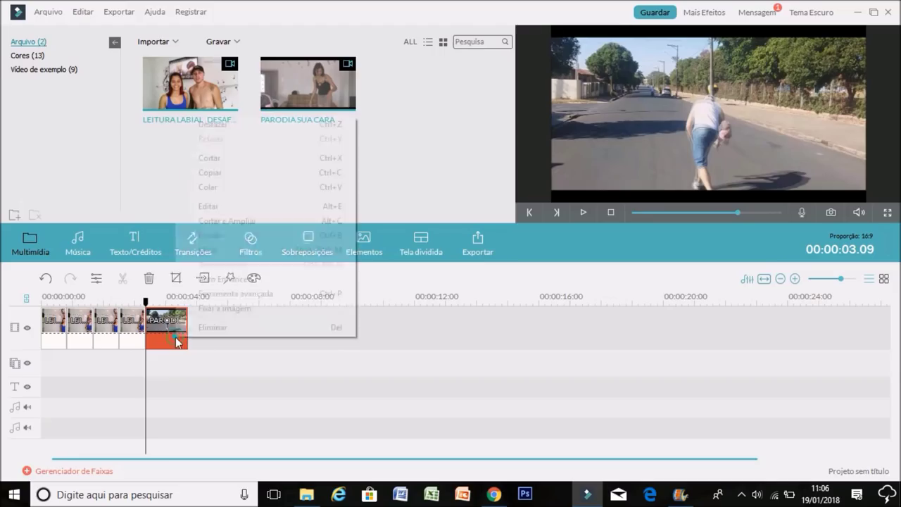
pyautogui.click(232, 189)
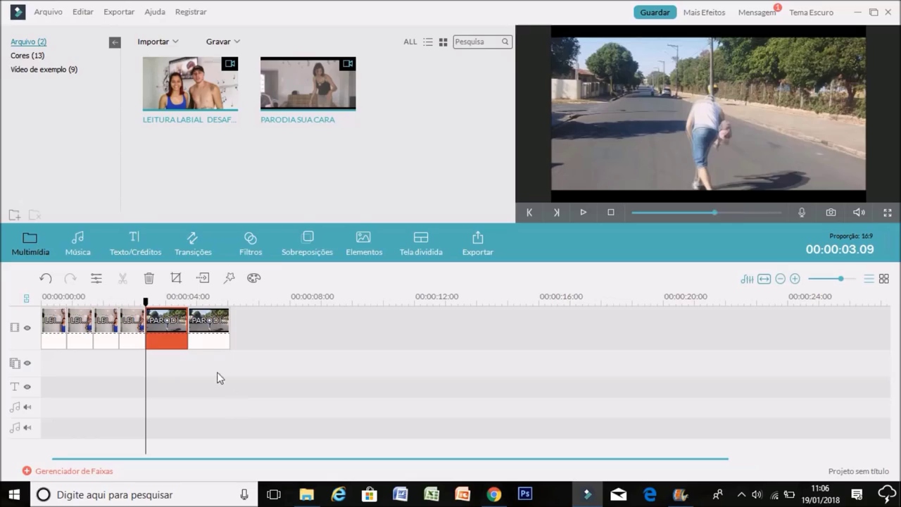
pyautogui.click(192, 341)
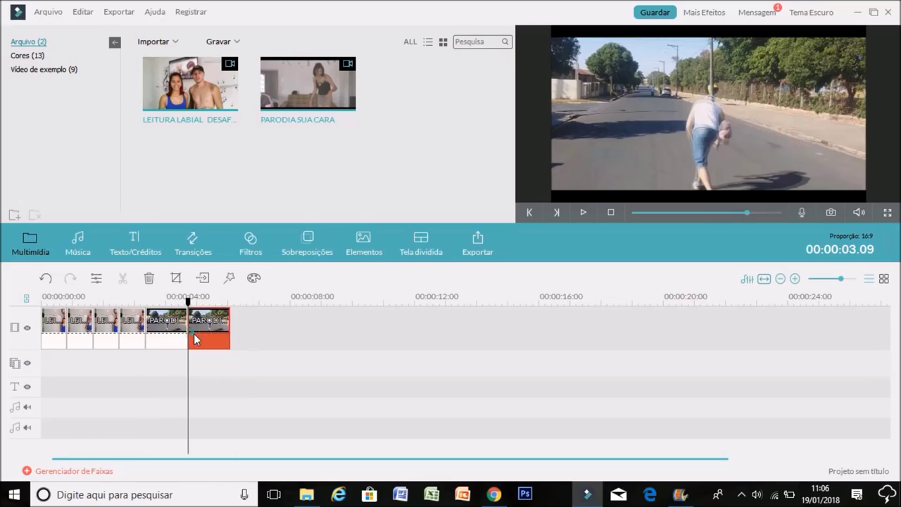
pyautogui.rightClick(192, 341)
pyautogui.click(246, 185)
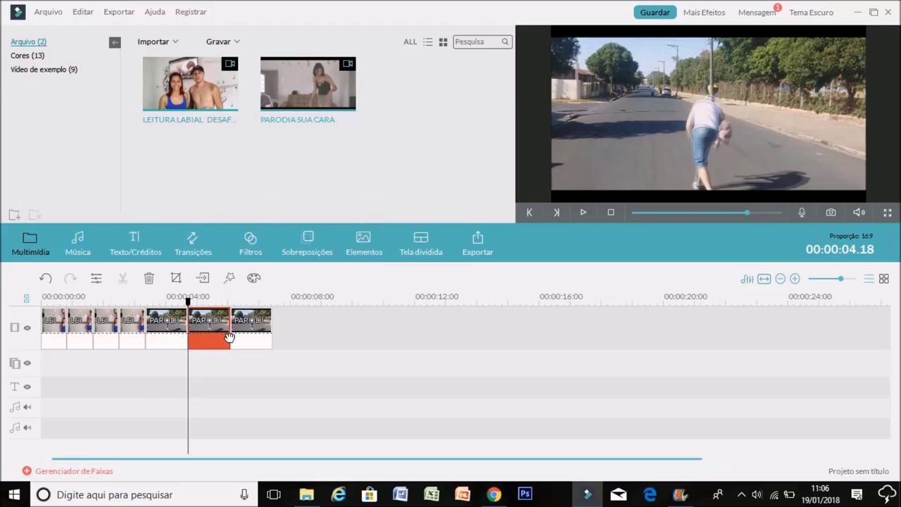
pyautogui.hotkey('ctrl', 'v')
pyautogui.click(177, 343)
pyautogui.click(220, 339)
pyautogui.click(247, 338)
pyautogui.click(296, 338)
pyautogui.click(176, 333)
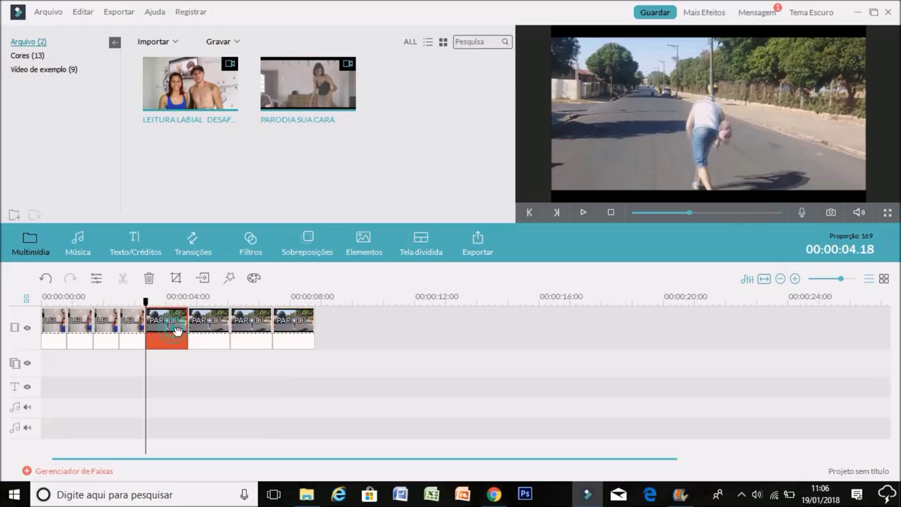
# - Set the second PARODIA SUA CARA clip to play in reverse and preview it
pyautogui.click(218, 339)
pyautogui.rightClick(211, 335)
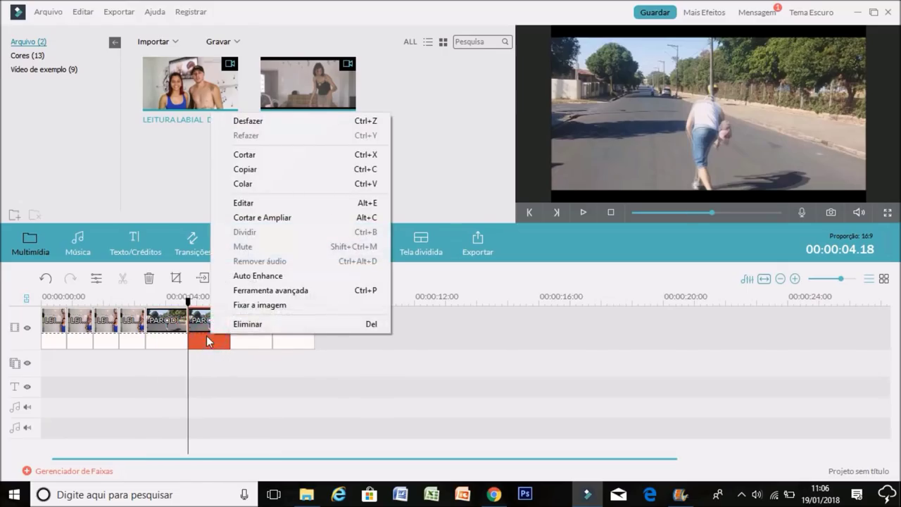
pyautogui.click(245, 204)
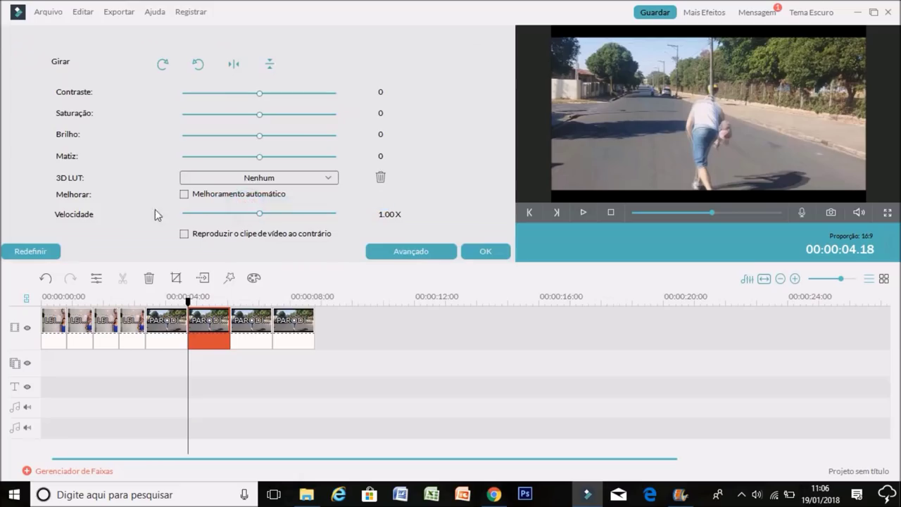
pyautogui.click(184, 234)
pyautogui.click(490, 255)
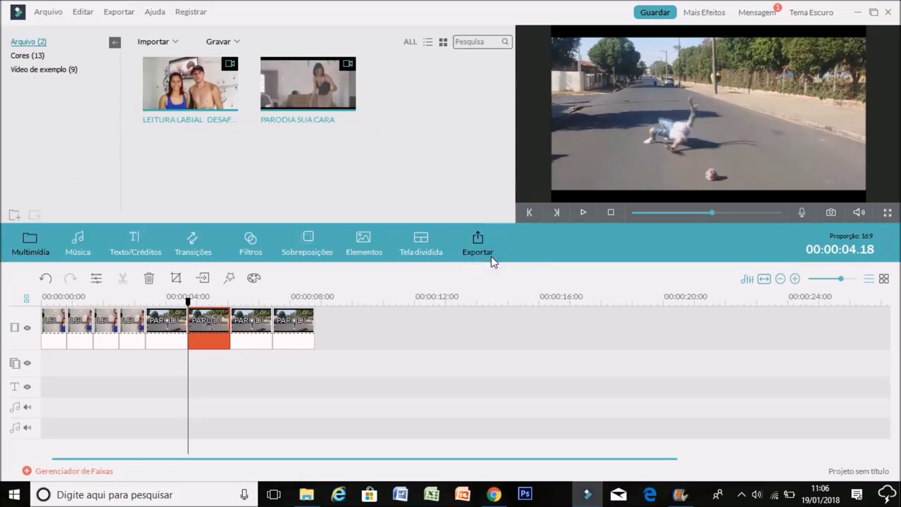
pyautogui.click(584, 211)
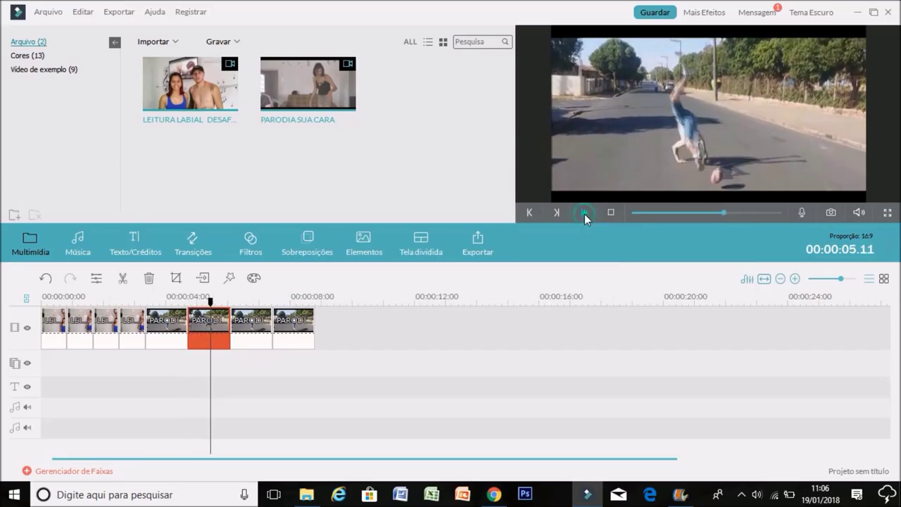
# - Set the fourth PARODIA SUA CARA clip to play in reverse
pyautogui.click(264, 334)
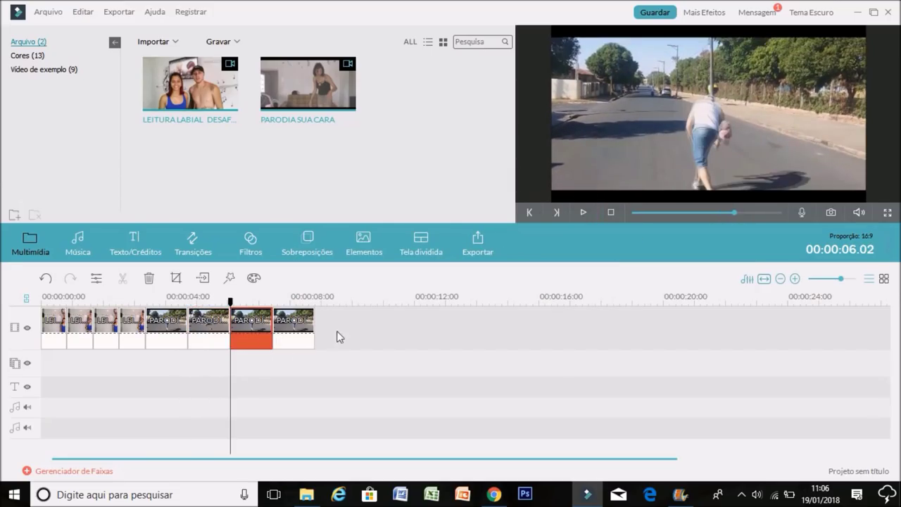
pyautogui.click(295, 337)
pyautogui.rightClick(294, 332)
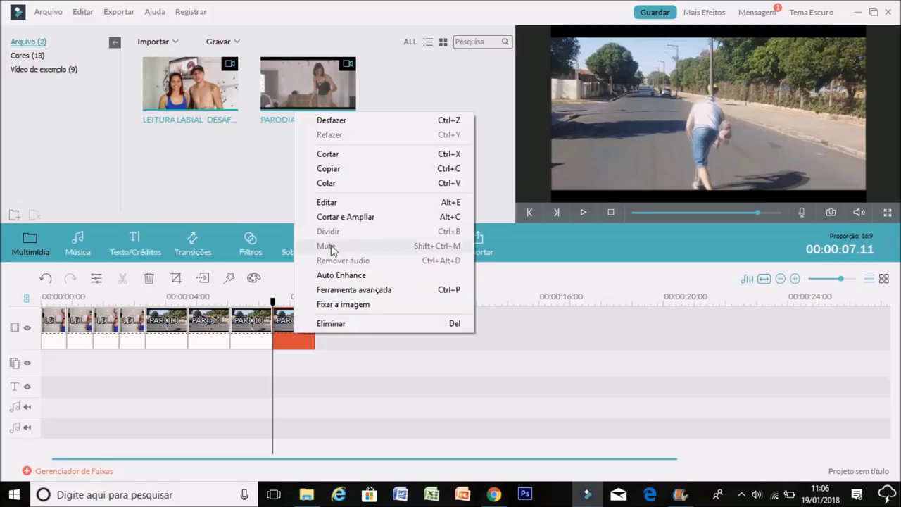
pyautogui.click(335, 203)
pyautogui.click(184, 233)
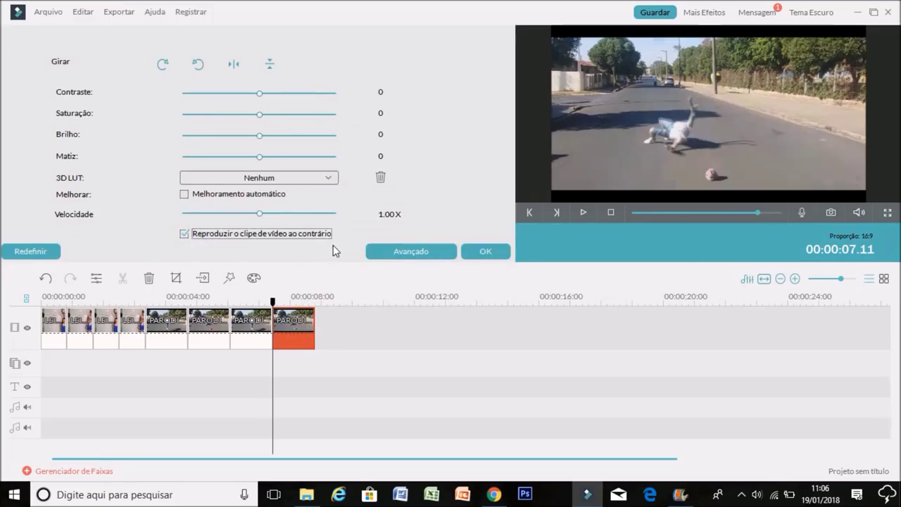
pyautogui.click(482, 256)
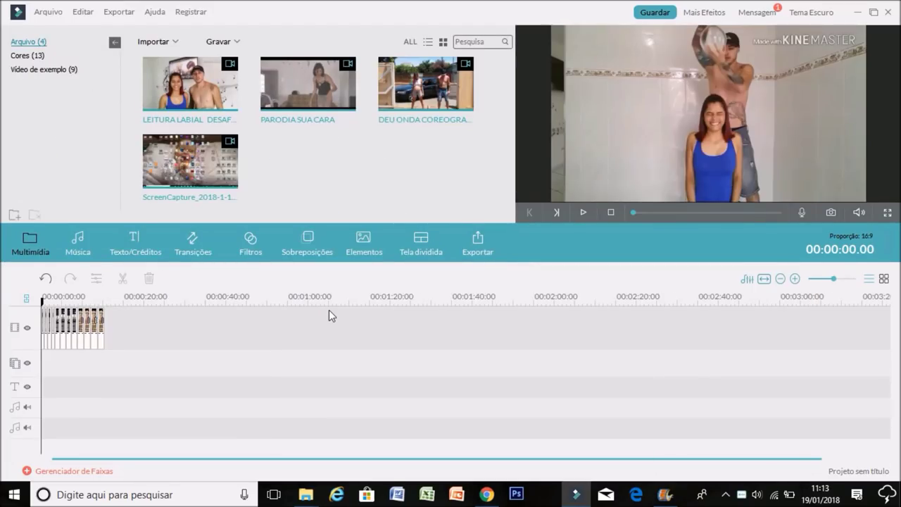
# - Add the song ES_All Of Us - Daxten from the Natal music category to the project's audio track
pyautogui.click(77, 252)
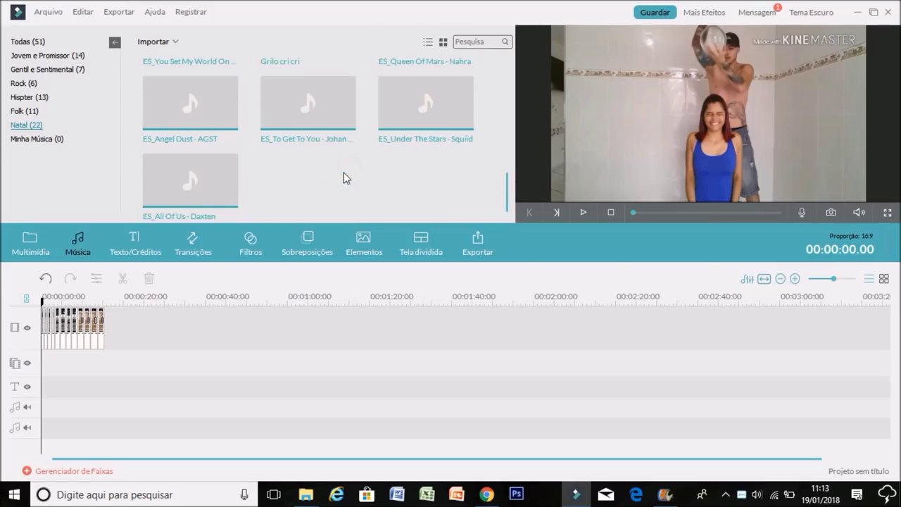
pyautogui.scroll(3, 344, 176)
pyautogui.scroll(-3, 342, 175)
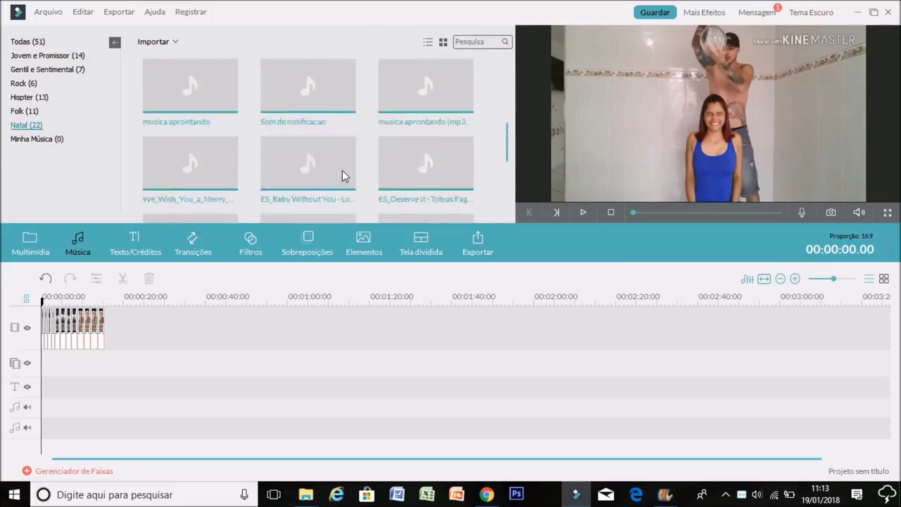
pyautogui.moveTo(189, 189)
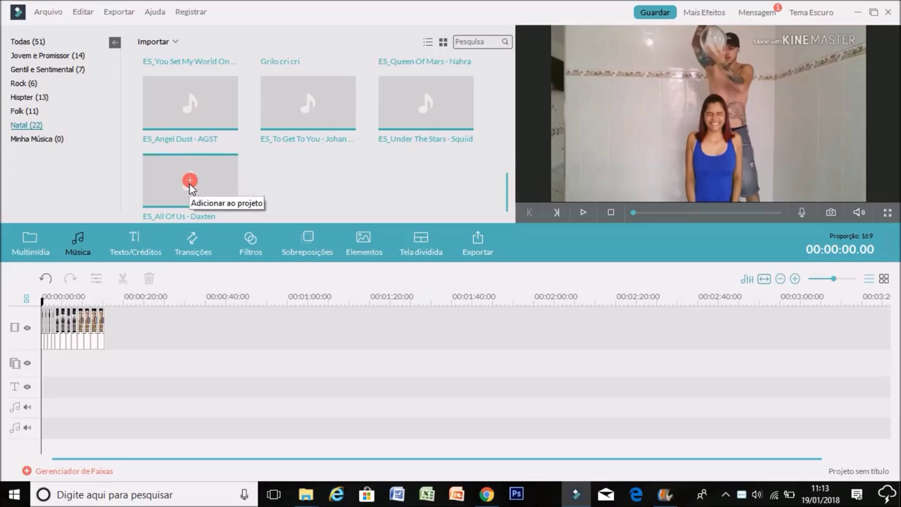
pyautogui.click(190, 181)
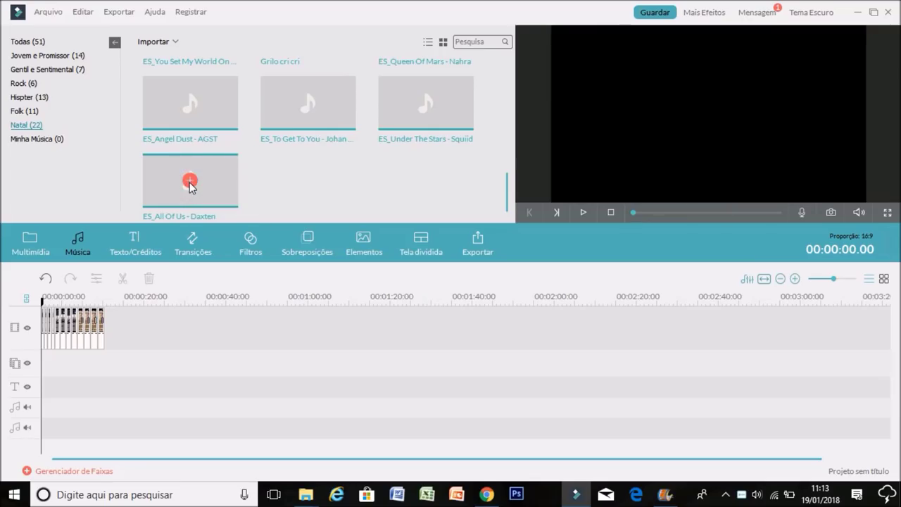
pyautogui.click(190, 182)
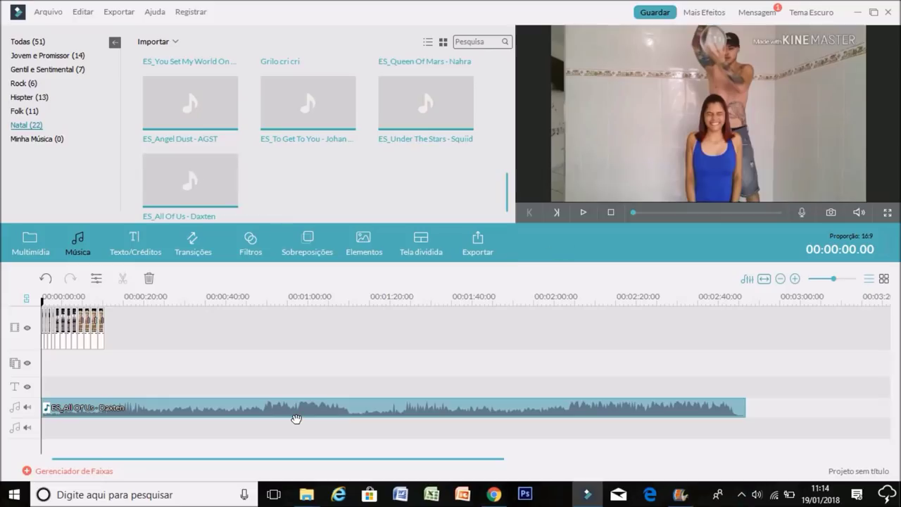